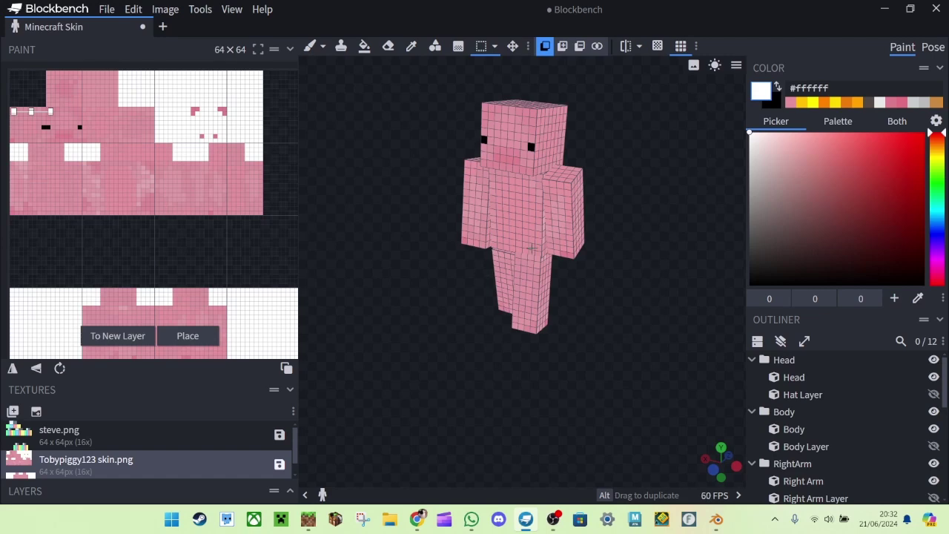
Step: Place the floating pixel edit onto the pig skin texture and orbit the model to check it
left_click_drag(449, 369, 499, 374)
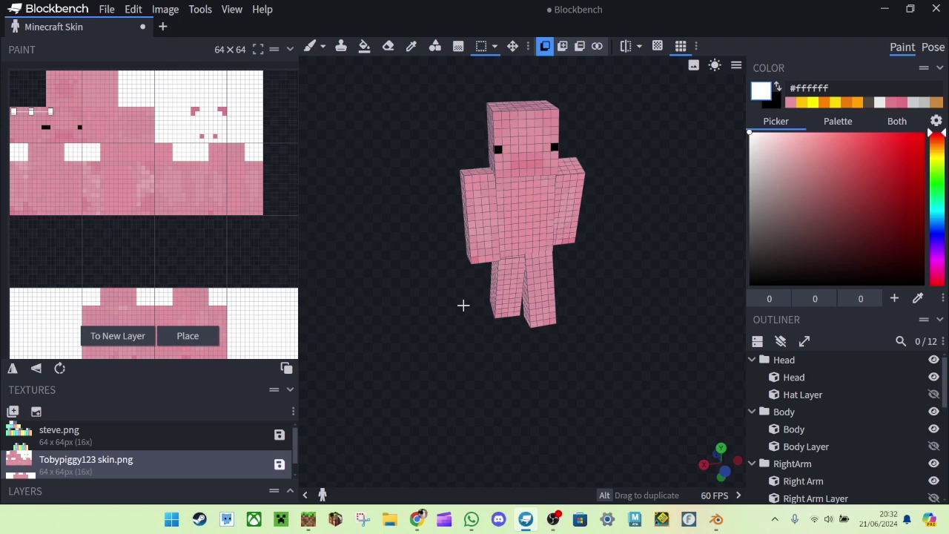
left_click(191, 225)
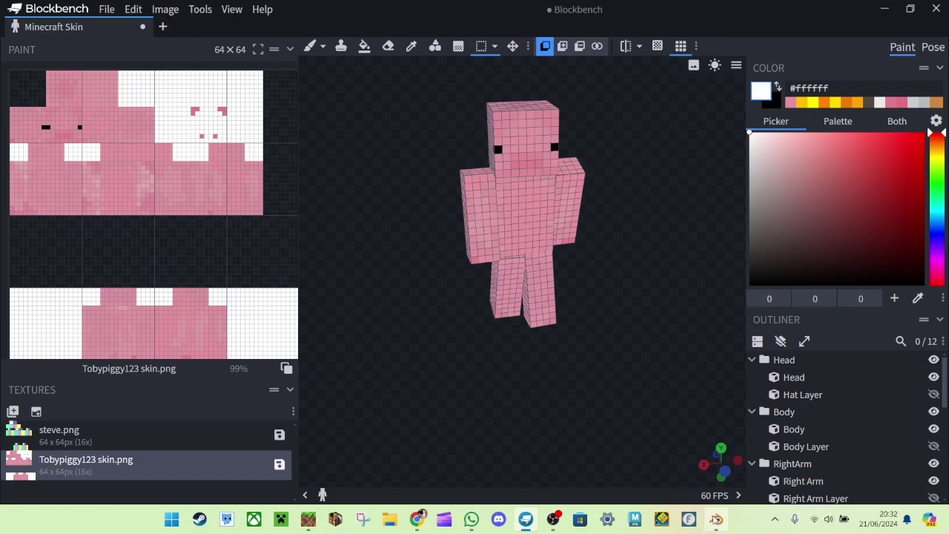
left_click(716, 519)
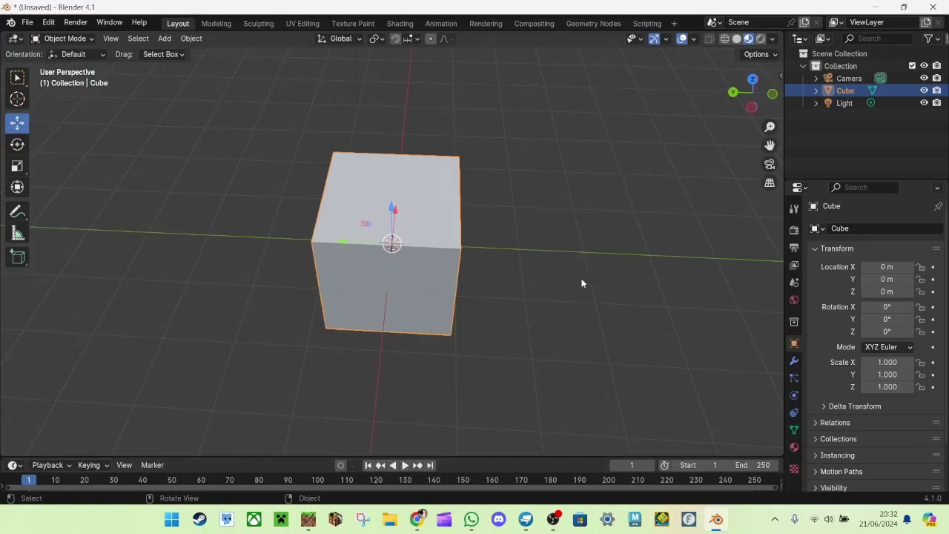
key("alt+Tab")
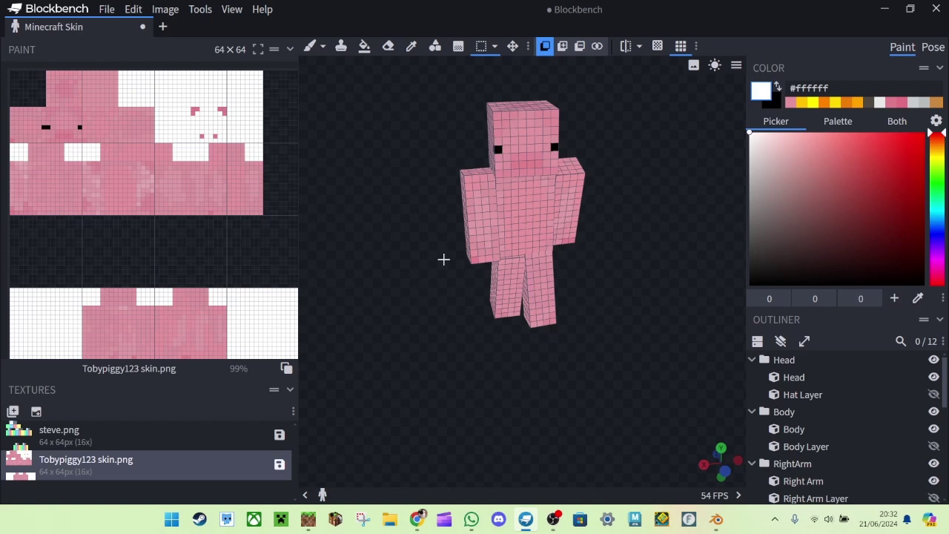
left_click_drag(656, 271, 623, 246)
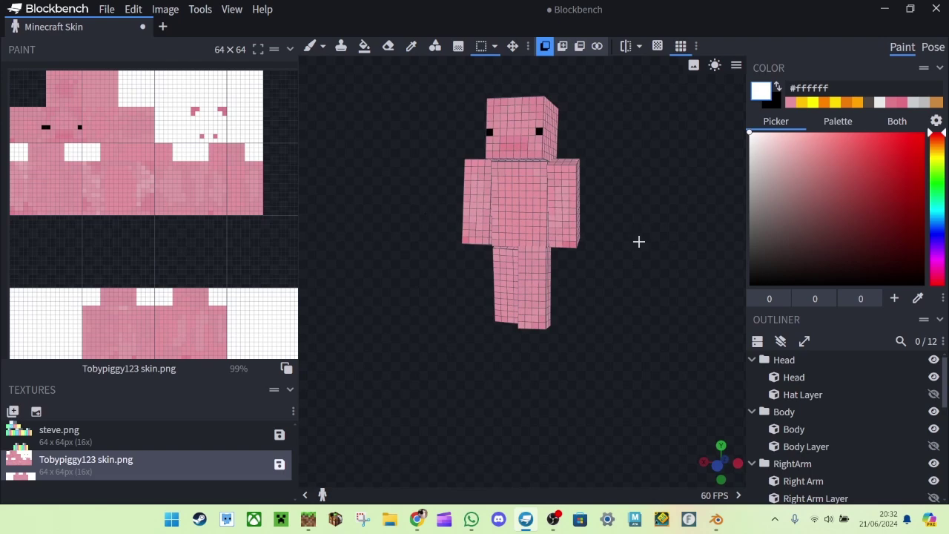
Step: Export the pig skin model with File > Export > Export glTF Model
left_click(109, 12)
mouse_move(122, 217)
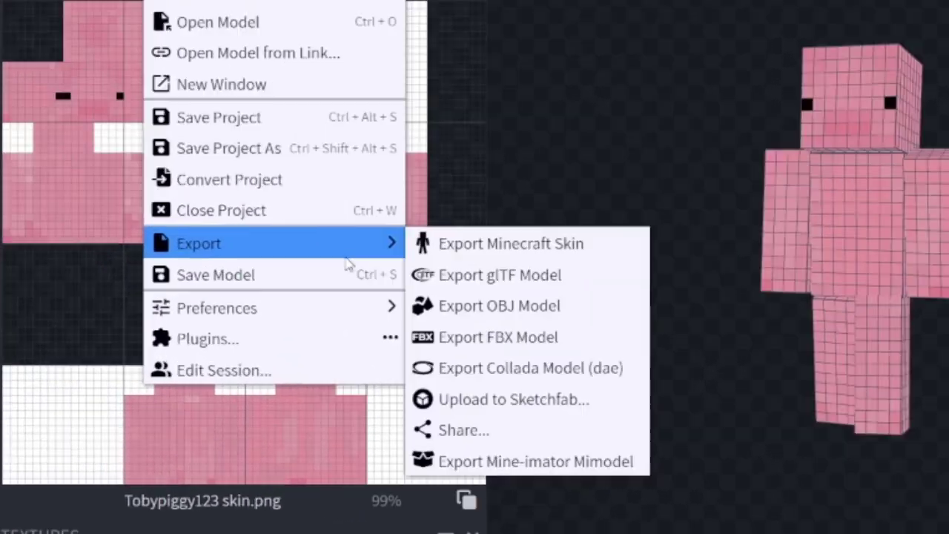
mouse_move(244, 259)
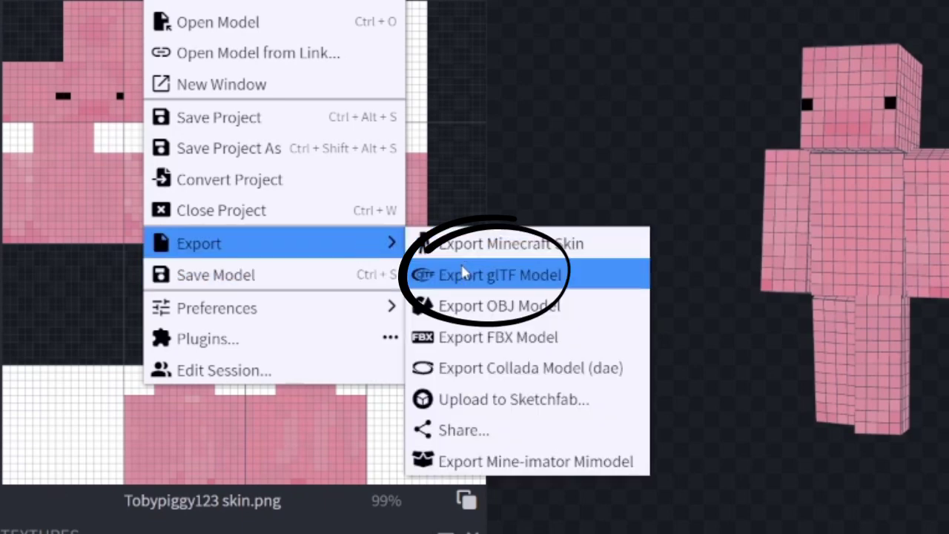
left_click(591, 189)
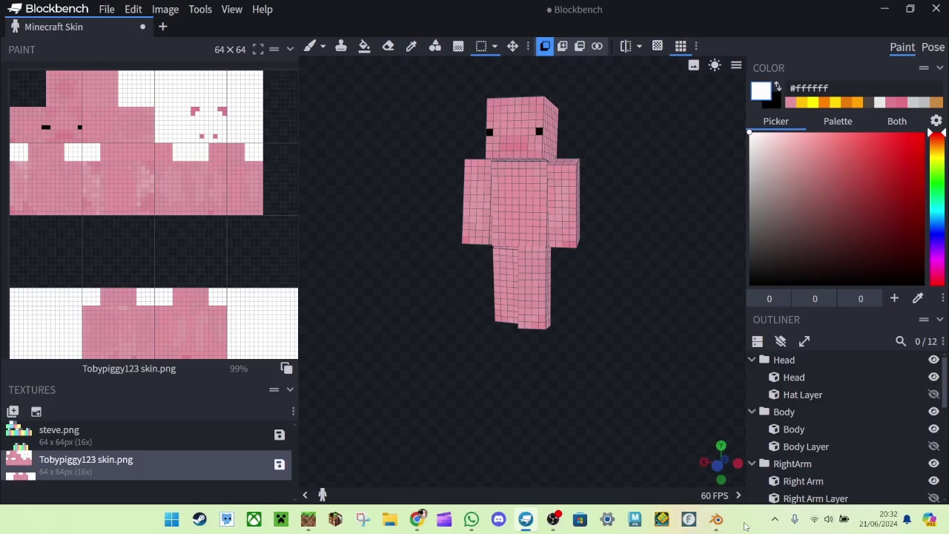
Step: In Blender, go to File > Import > glTF 2.0 to bring in the exported pig model
left_click(716, 519)
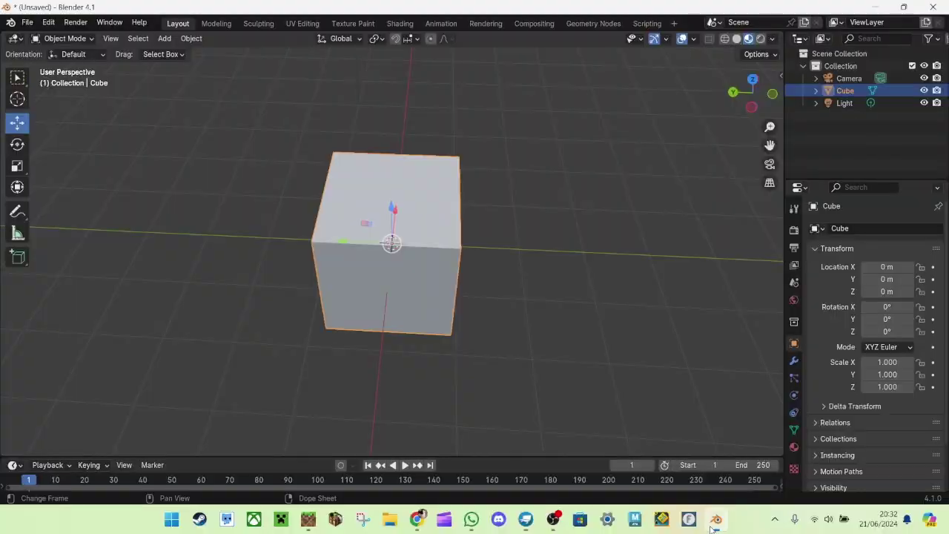
left_click(27, 19)
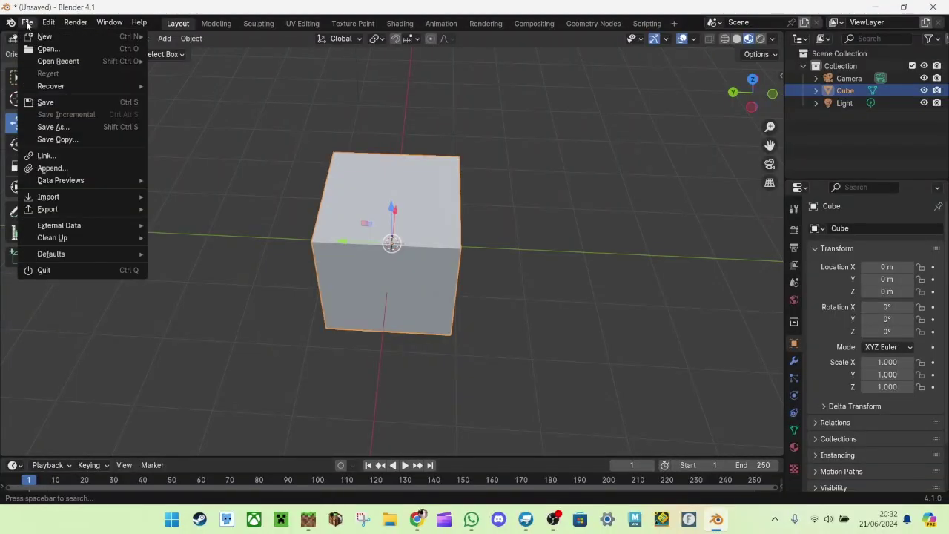
mouse_move(47, 196)
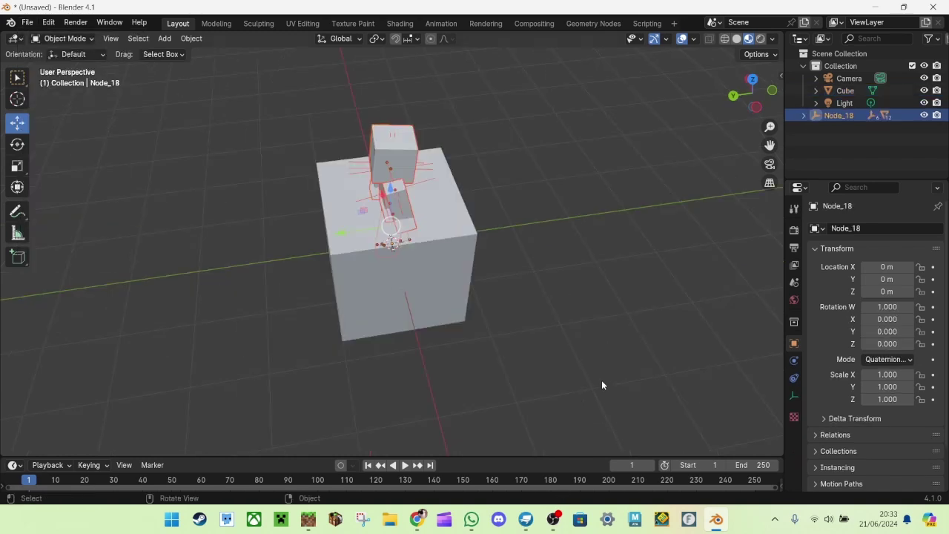
Step: Lower the default cube to Z -1.5174 m beneath the imported pig figure
middle_click_drag(602, 384, 677, 341)
left_click_drag(752, 91, 690, 100)
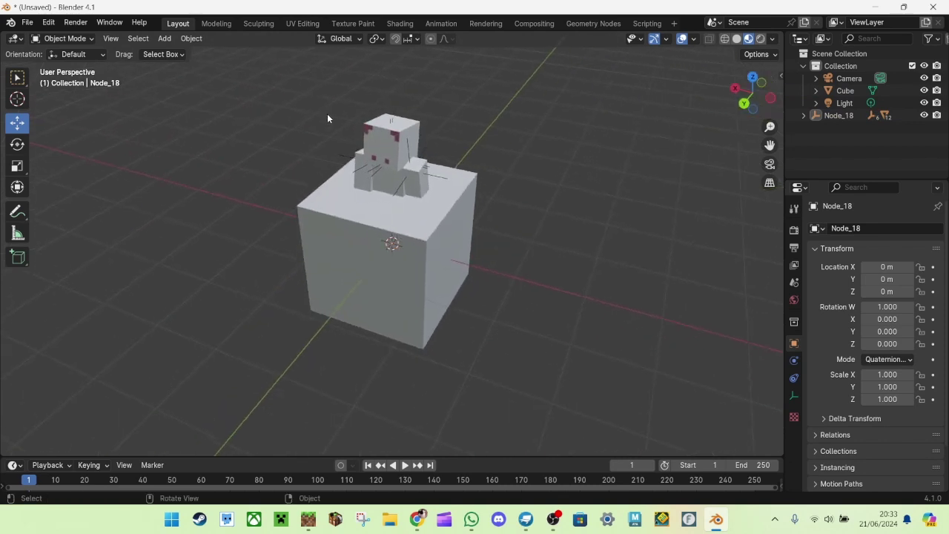
left_click(382, 198)
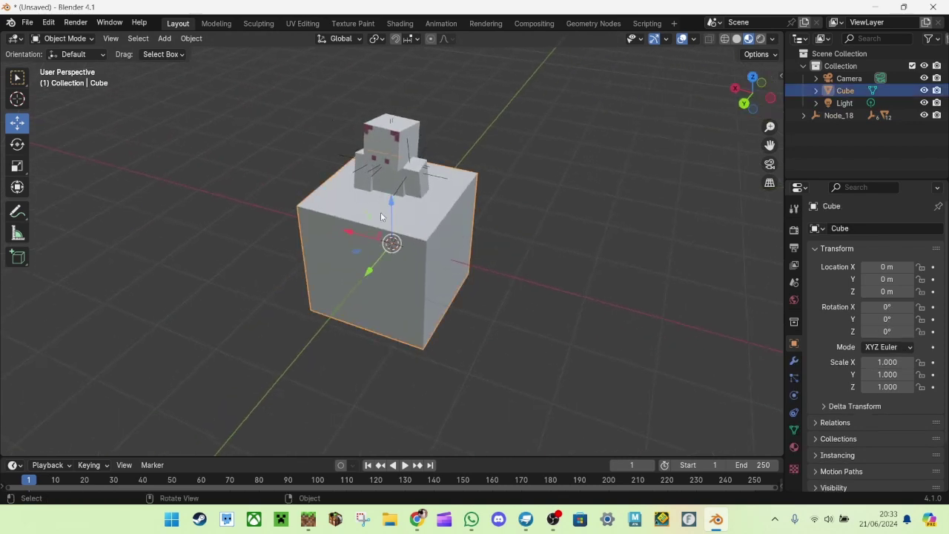
left_click_drag(380, 212, 385, 276)
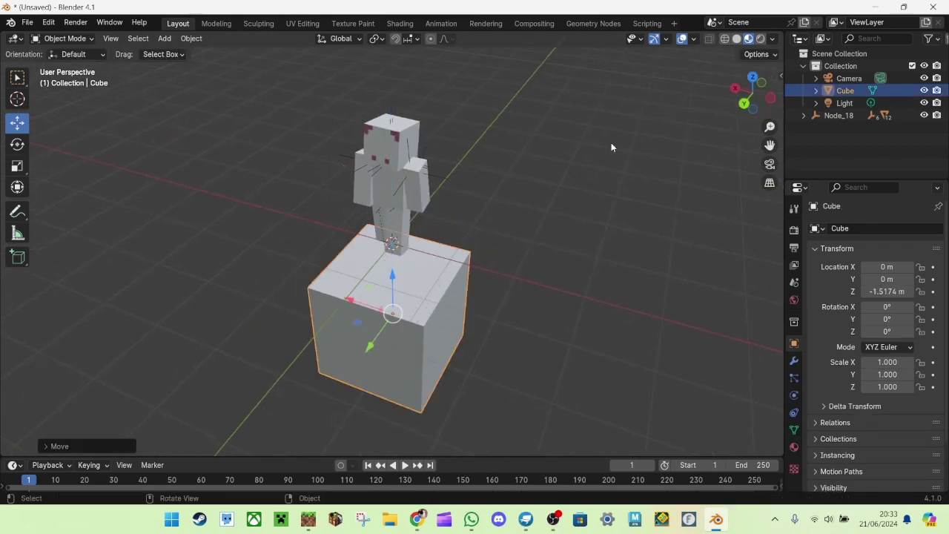
Step: Toggle Solid and Material Preview shading, deselect the cube and orbit to a frontal view
left_click(737, 39)
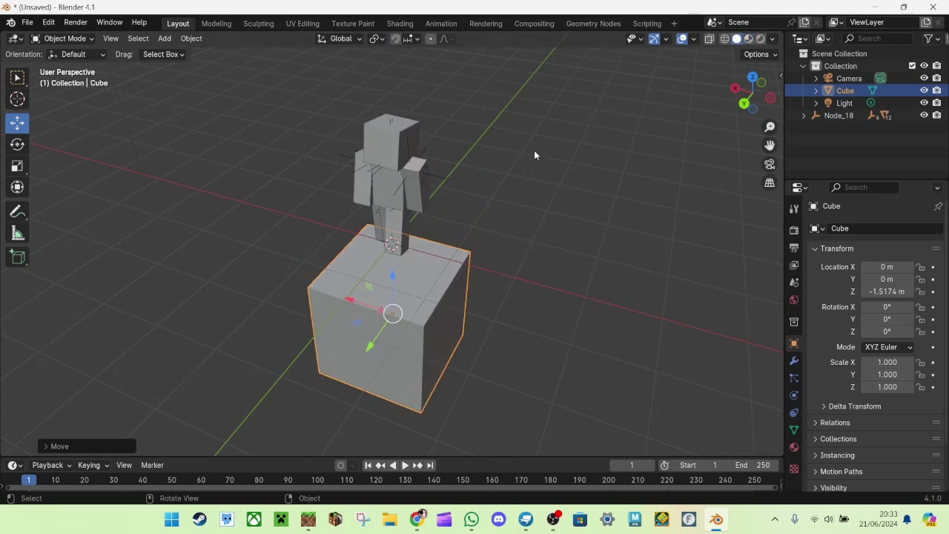
left_click(749, 39)
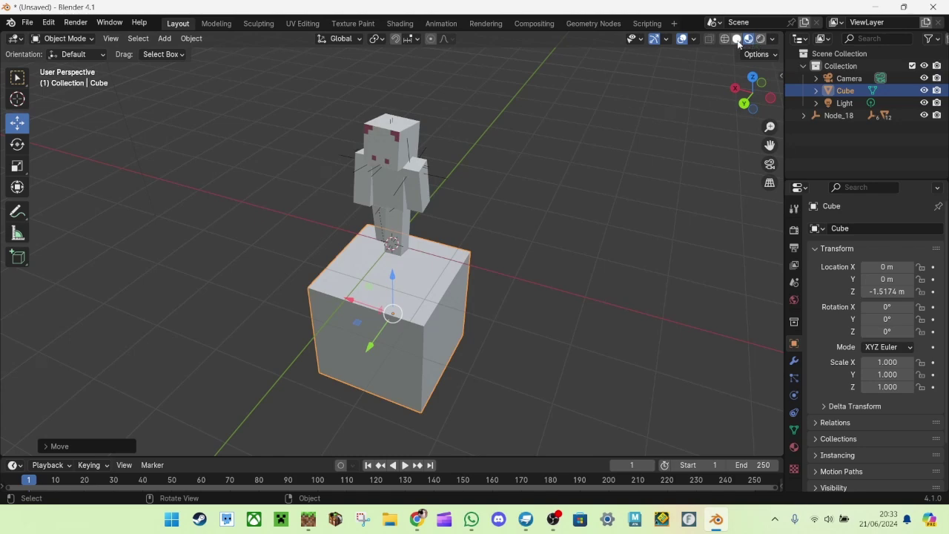
left_click_drag(527, 217, 528, 178)
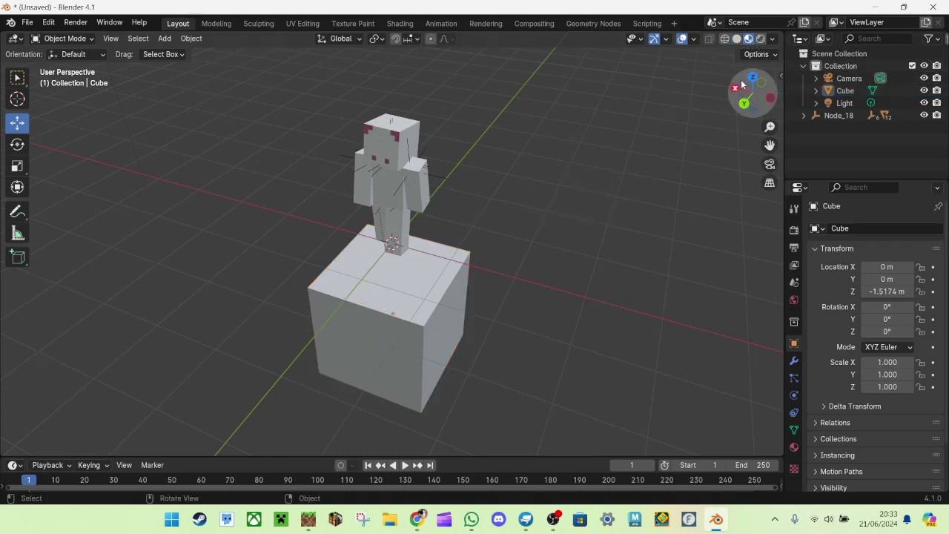
mouse_move(745, 83)
left_mouse_down()
mouse_move(750, 101)
mouse_move(762, 97)
mouse_move(744, 99)
mouse_move(763, 96)
mouse_move(740, 92)
mouse_move(763, 98)
mouse_move(753, 97)
left_mouse_up()
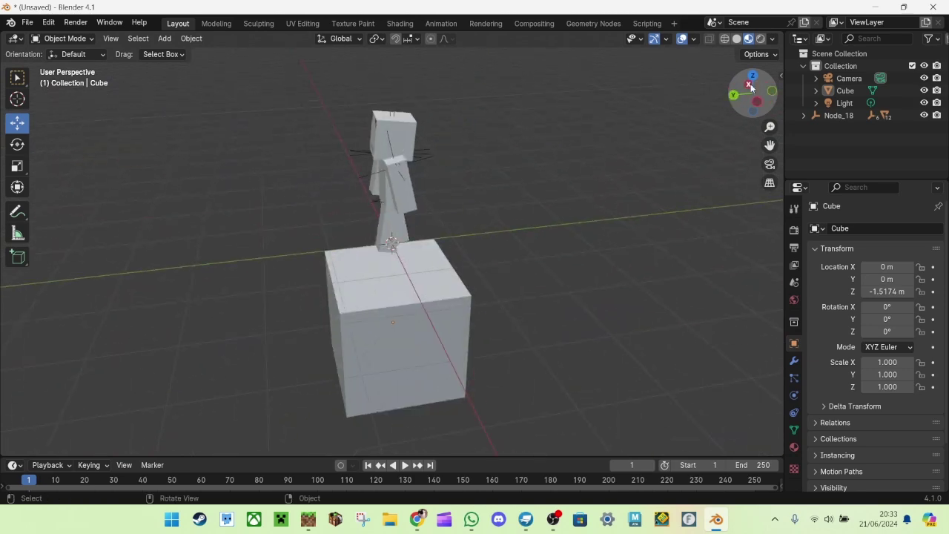
Step: Back in Blockbench, select and commit pixel blocks at the texture's top rows and left edge
left_click(525, 519)
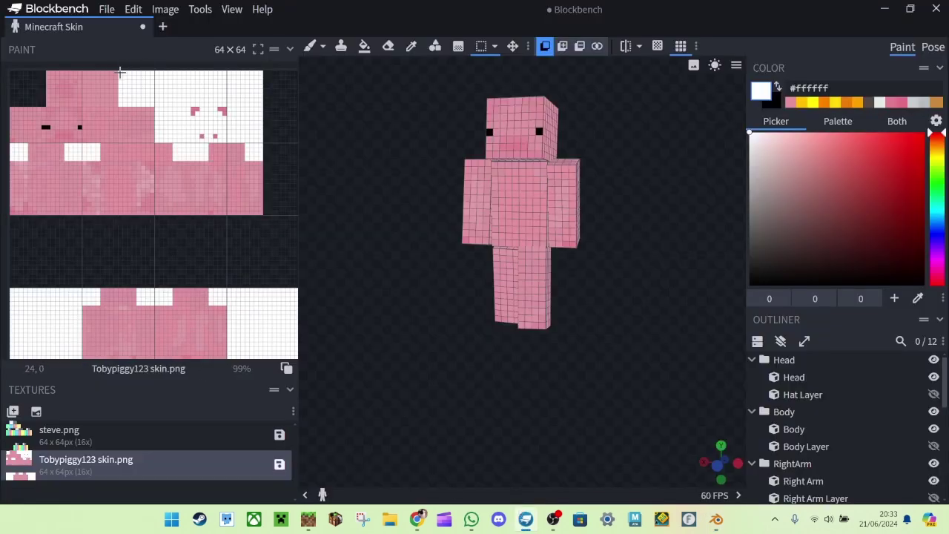
left_click_drag(128, 79, 102, 91)
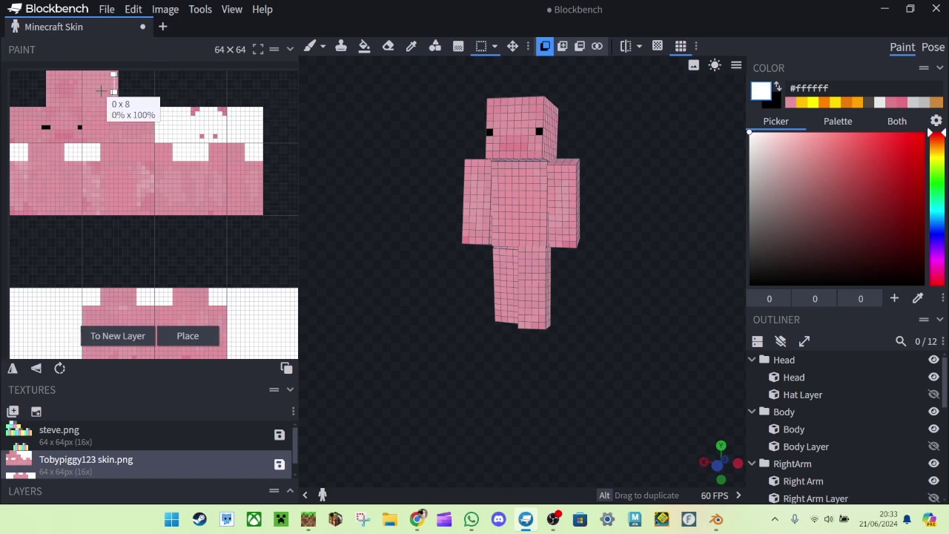
left_click(178, 85)
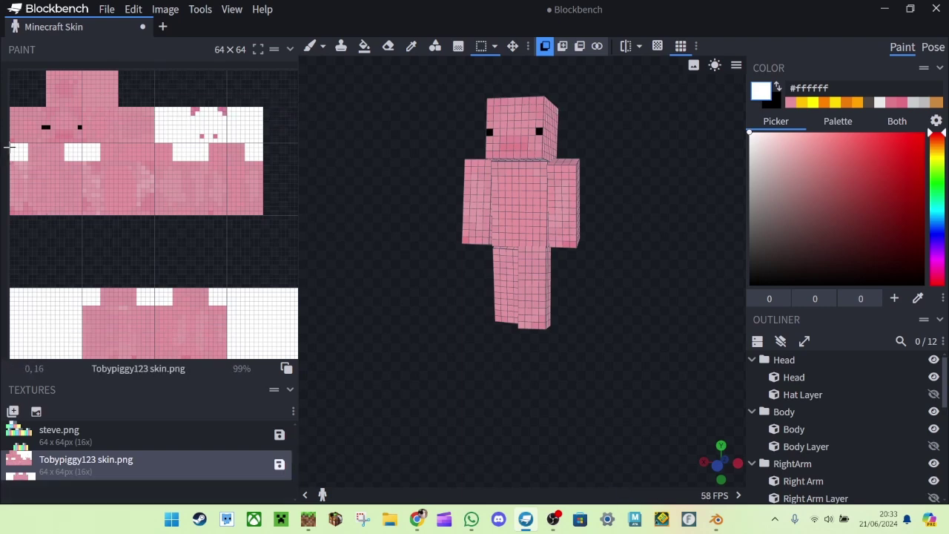
left_click_drag(12, 147, 41, 246)
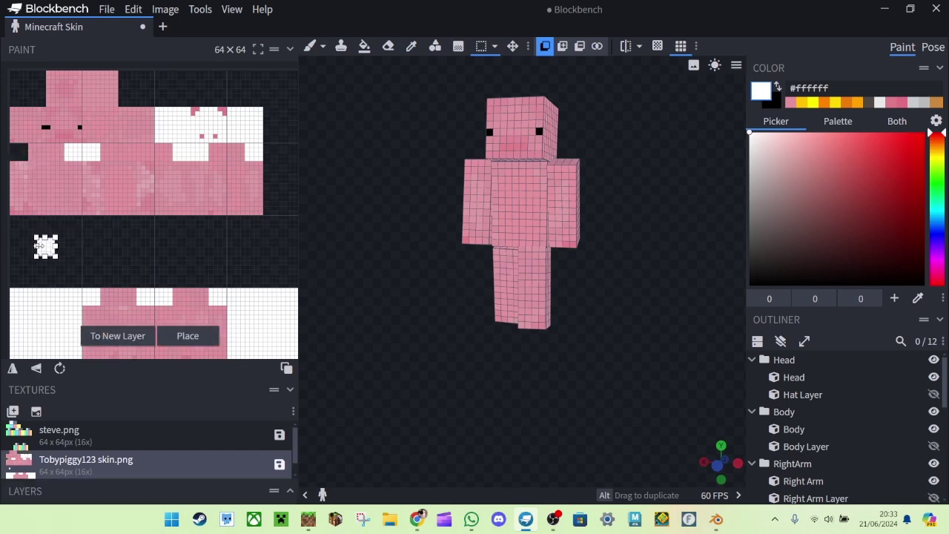
left_click(97, 249)
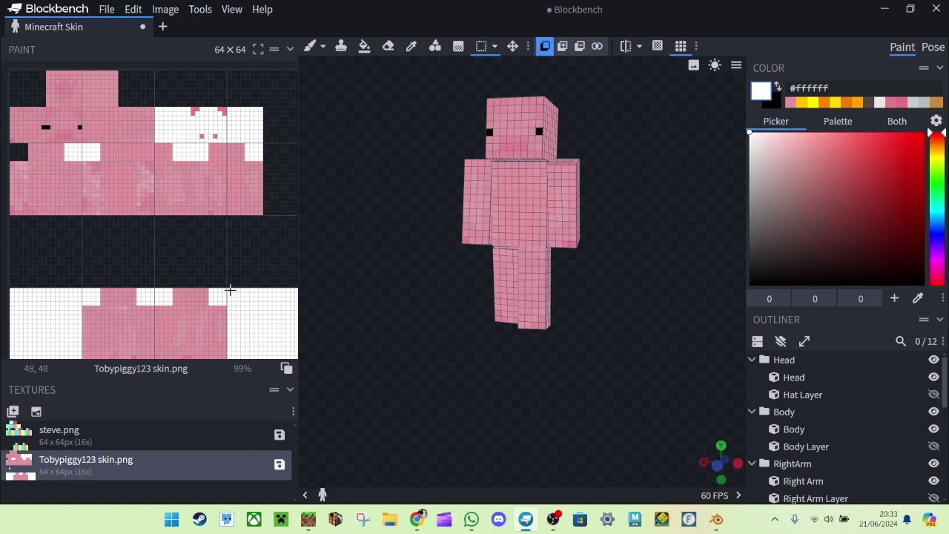
Step: Paste white pixels into the 8x4 face area, then clear the pasted block
left_click_drag(228, 291, 289, 360)
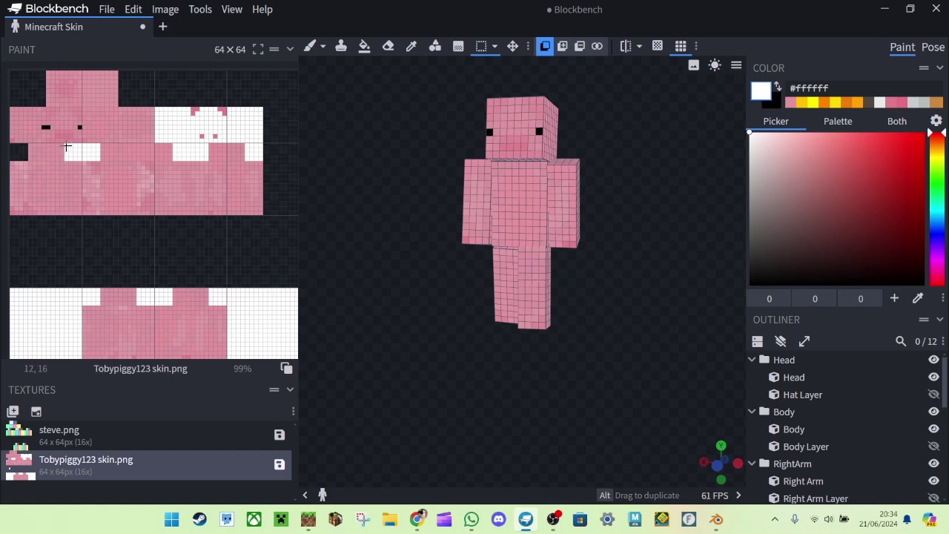
mouse_move(66, 146)
left_mouse_down()
mouse_move(107, 153)
mouse_move(82, 157)
left_mouse_up()
key("ctrl+v")
left_click(156, 259)
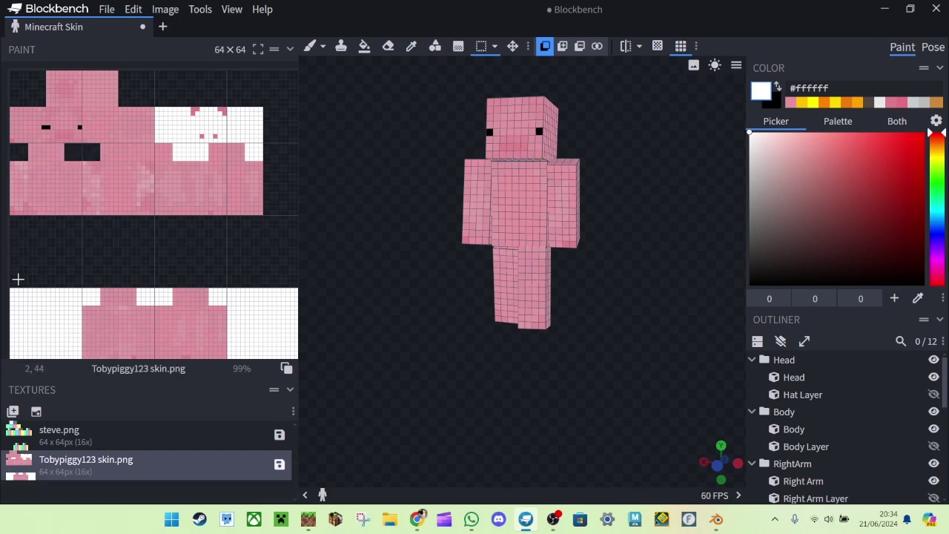
Step: Shift the 16x14 pixel area at the texture's bottom left one texel and place it
left_click_drag(11, 289, 79, 348)
left_click_drag(18, 317, 22, 308)
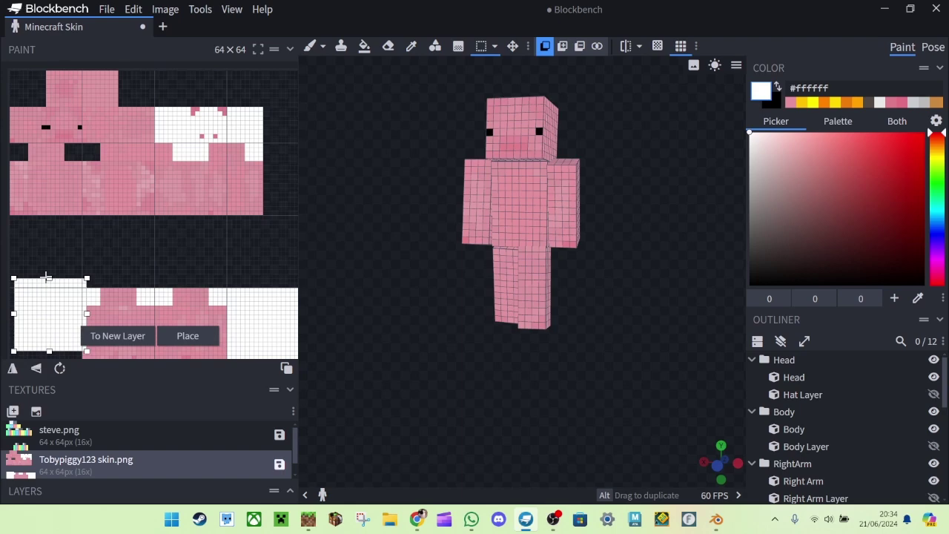
left_click_drag(46, 278, 15, 345)
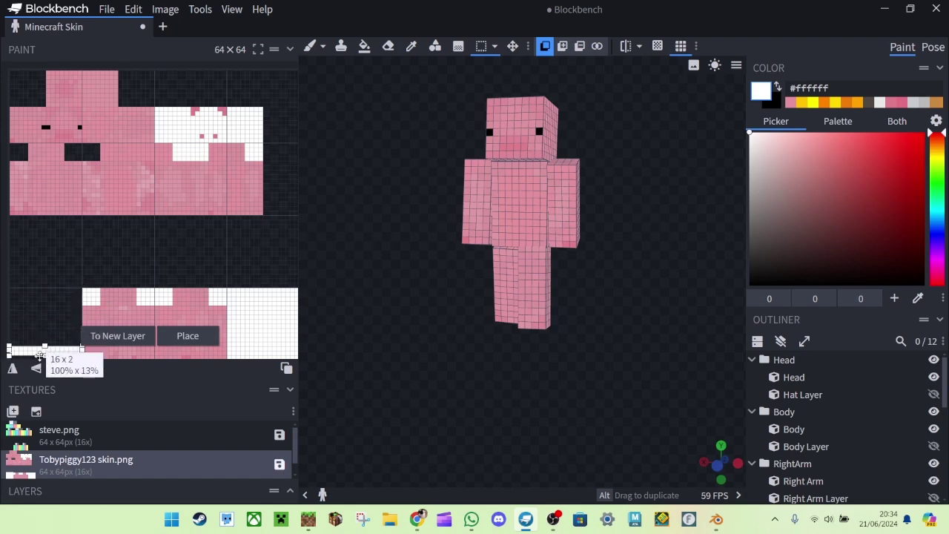
left_click(43, 307)
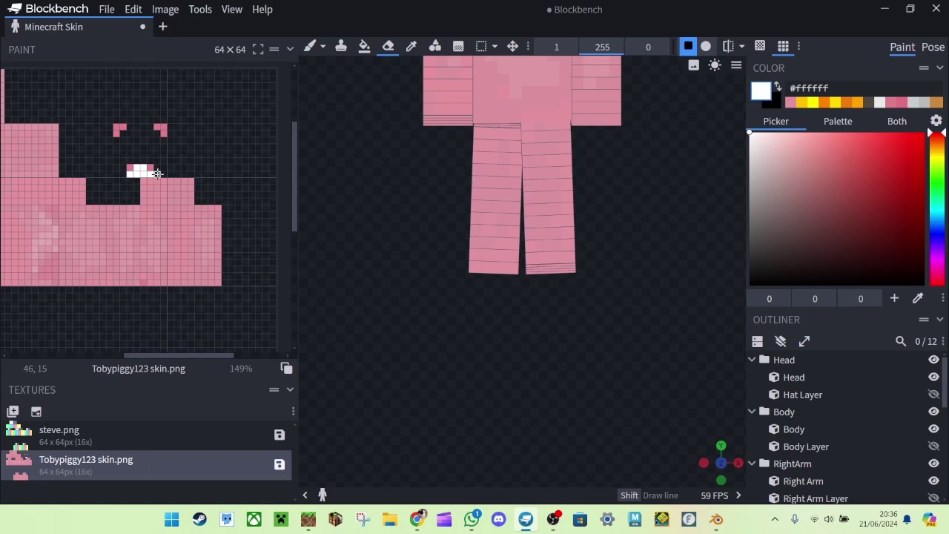
Step: Erase the row of white pixels on the face and zoom the texture view out
left_click_drag(151, 174, 133, 169)
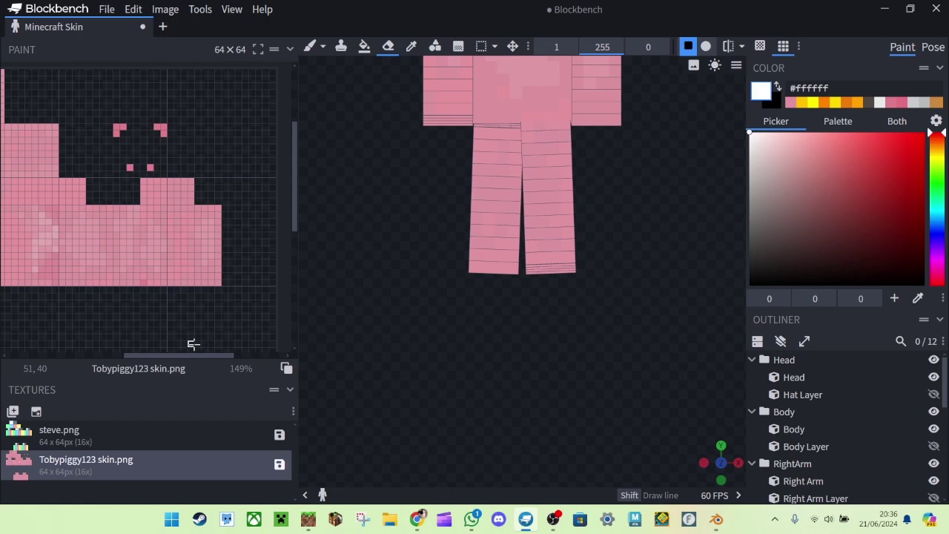
right_click(205, 183)
mouse_move(208, 186)
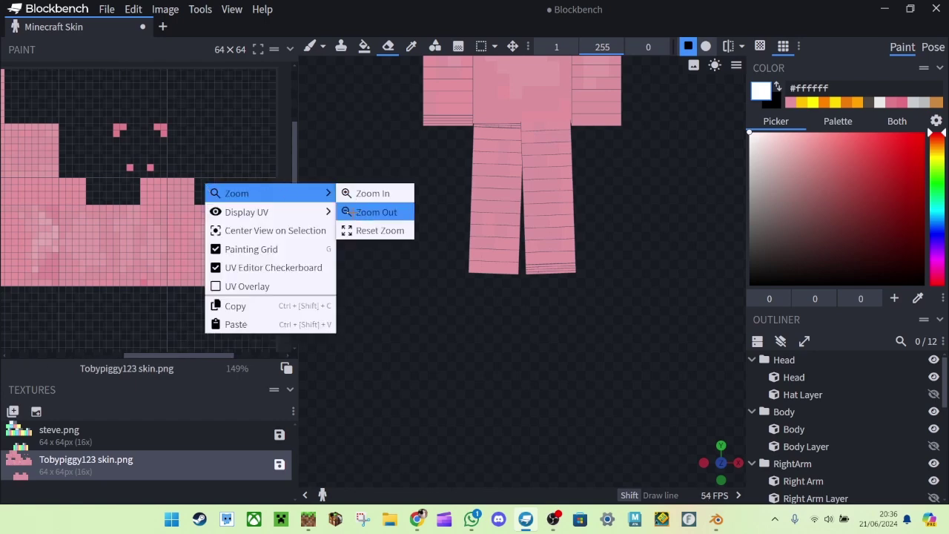
left_click(355, 212)
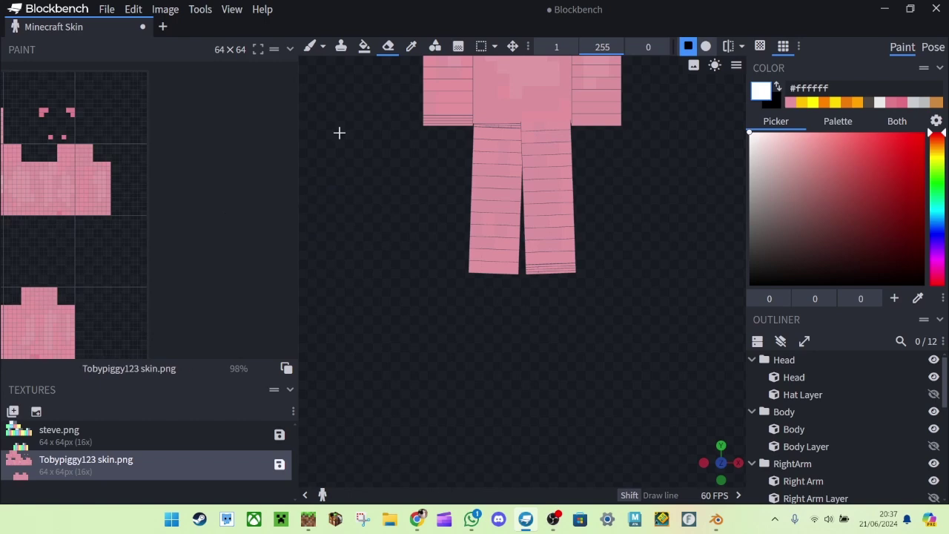
Step: Re-export the cleaned skin model with File > Export > Export glTF Model
left_click(106, 9)
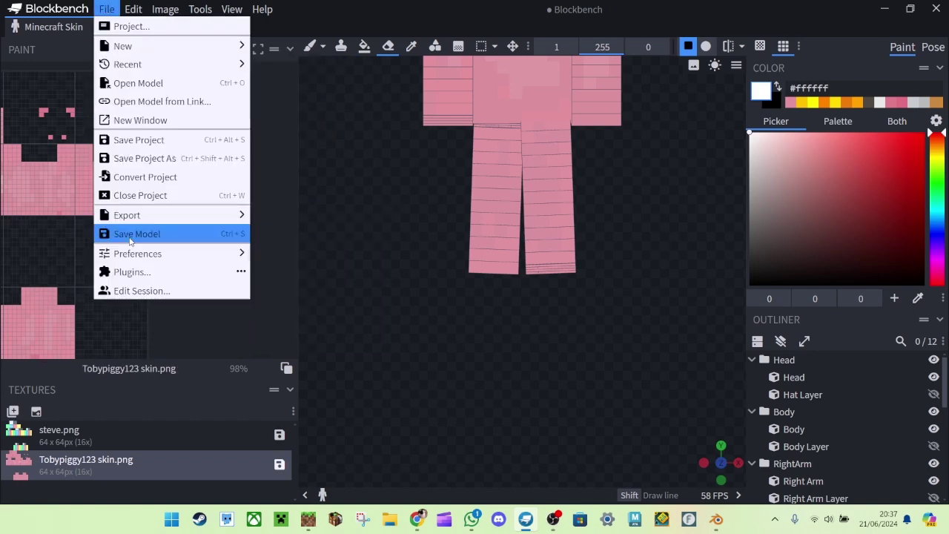
mouse_move(128, 208)
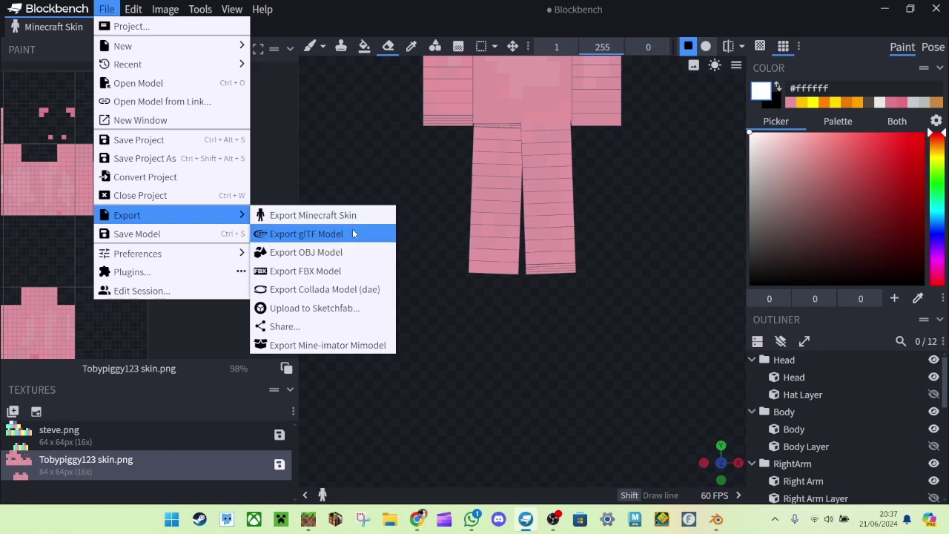
left_click(565, 493)
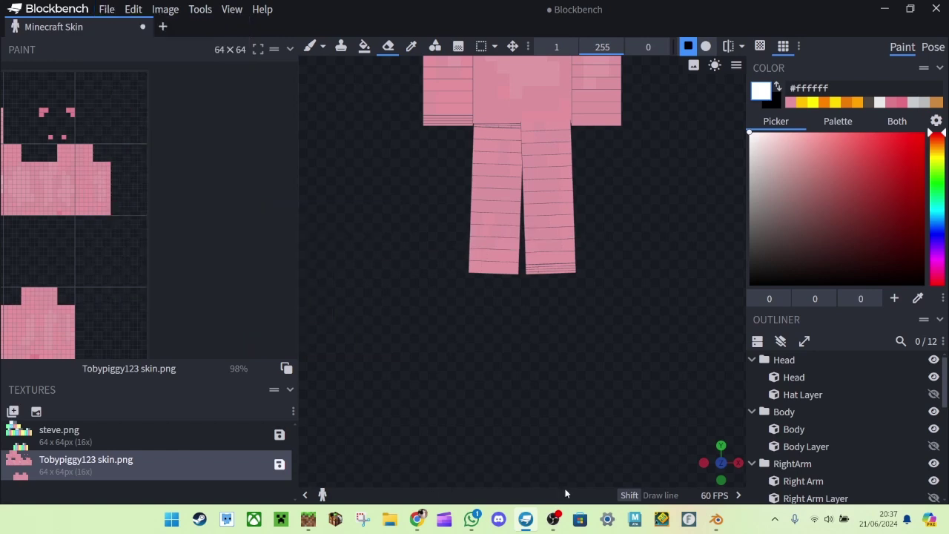
Step: In Blender, undo the untextured pig import with Ctrl+Z and bring up File > Import
left_click(716, 519)
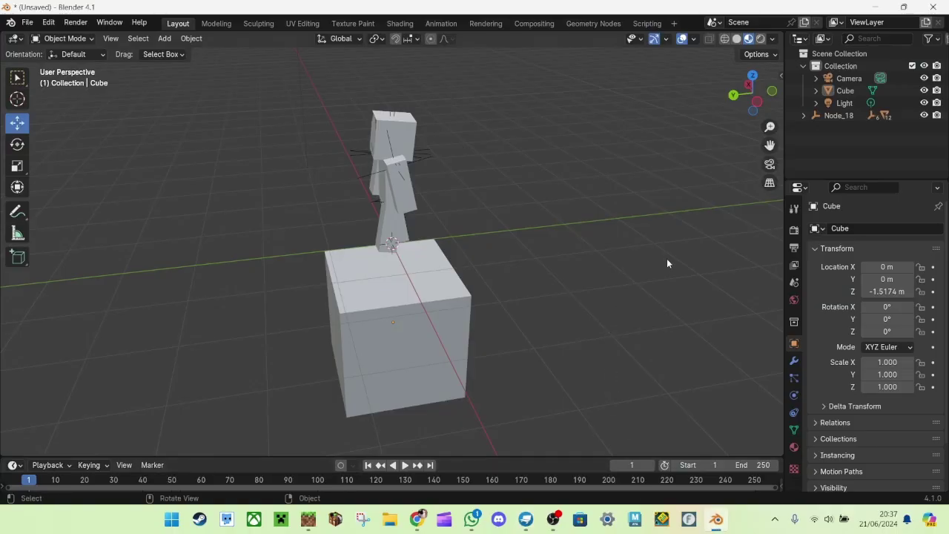
left_click_drag(768, 107, 741, 98)
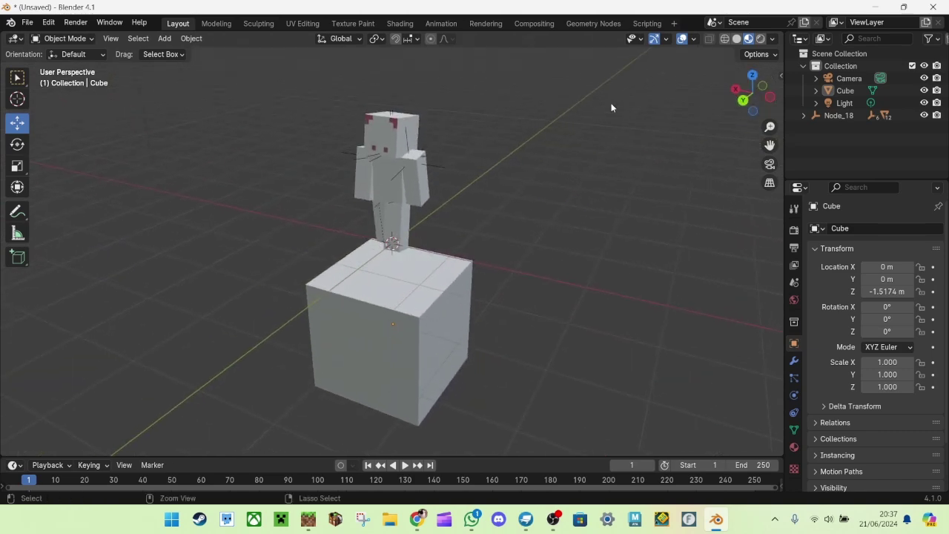
key("ctrl+z")
key("ctrl+z")
key("ctrl+z")
key("ctrl+z")
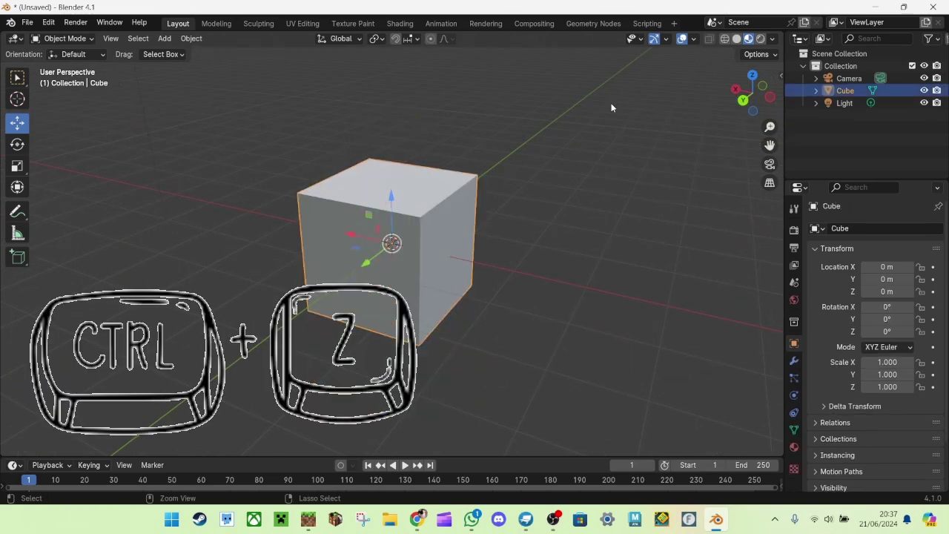
left_click(27, 22)
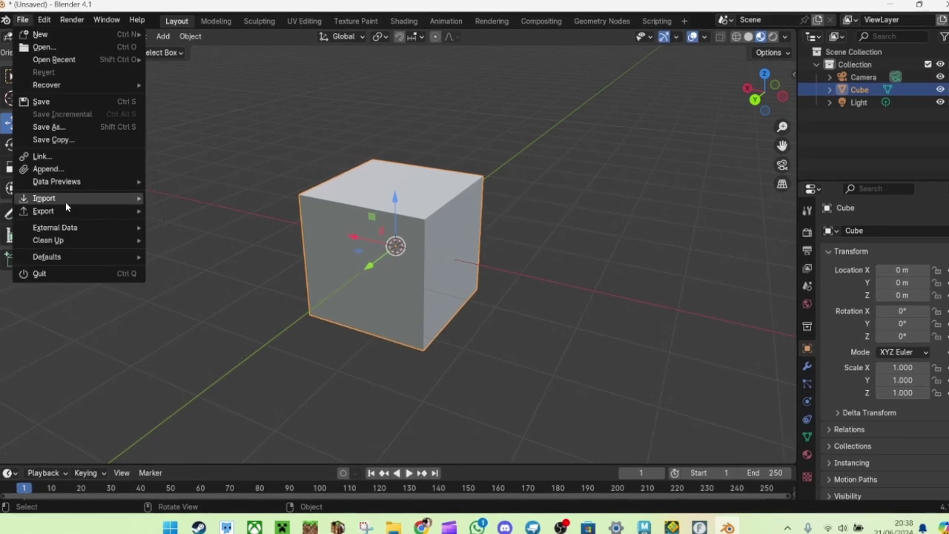
mouse_move(94, 196)
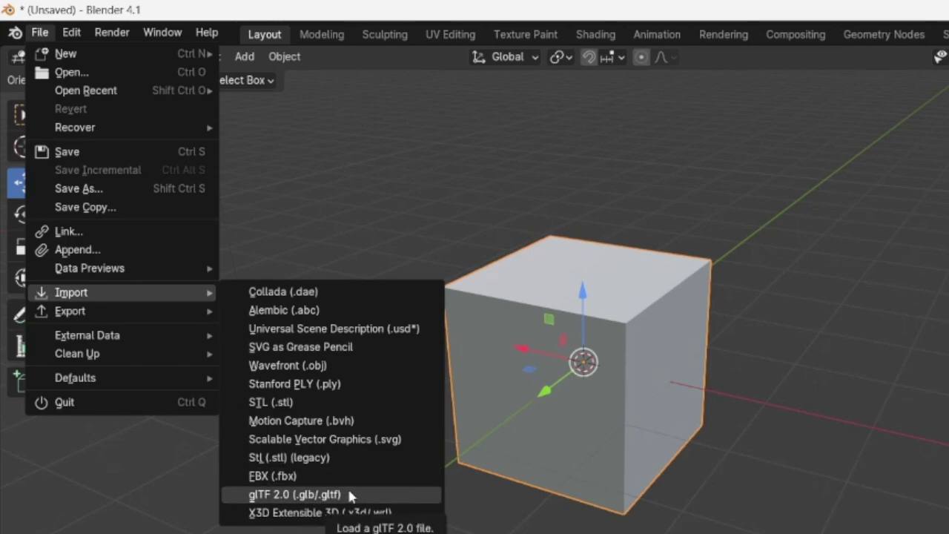
Step: Import the pig glTF (.glb/.gltf) and raise it to Z 1.0997 m on top of the cube
left_click(349, 494)
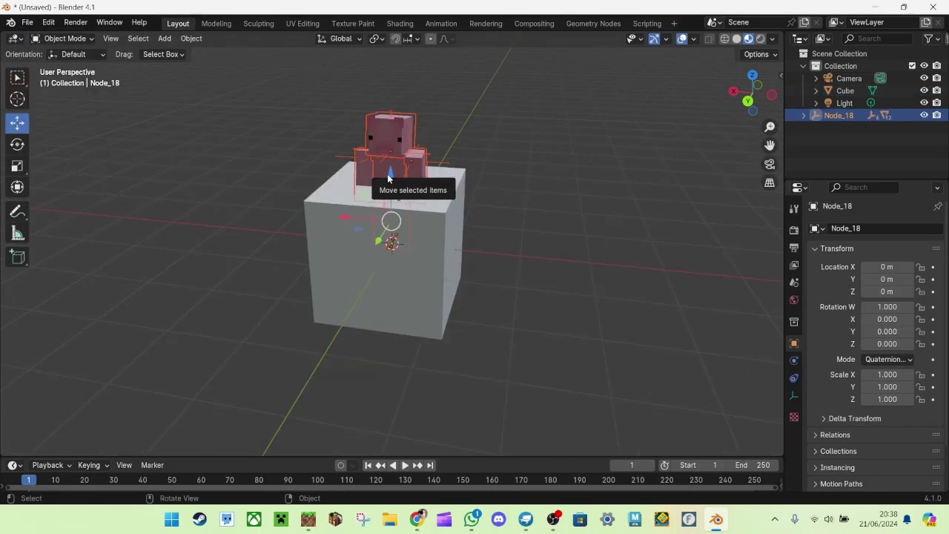
left_click_drag(389, 178, 390, 104)
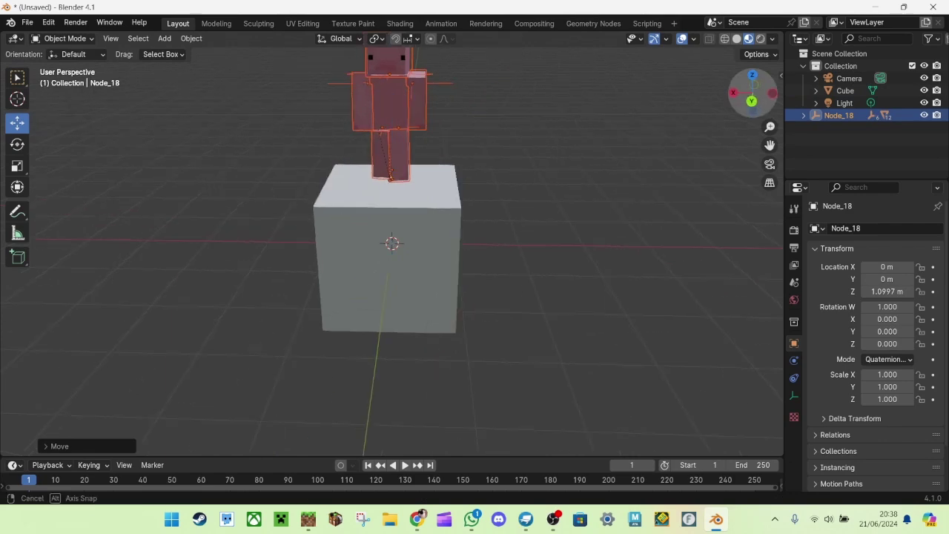
middle_click_drag(629, 178, 503, 191)
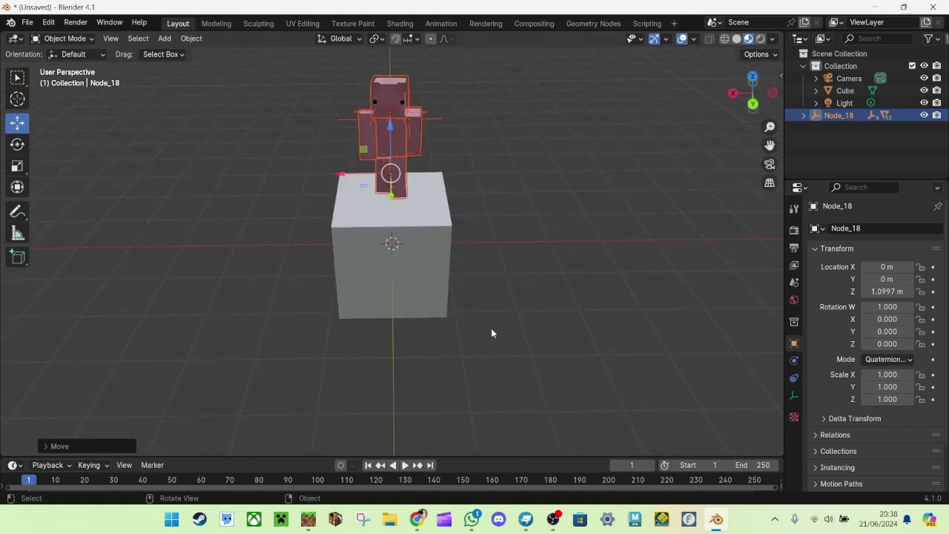
left_click_drag(745, 92, 775, 101)
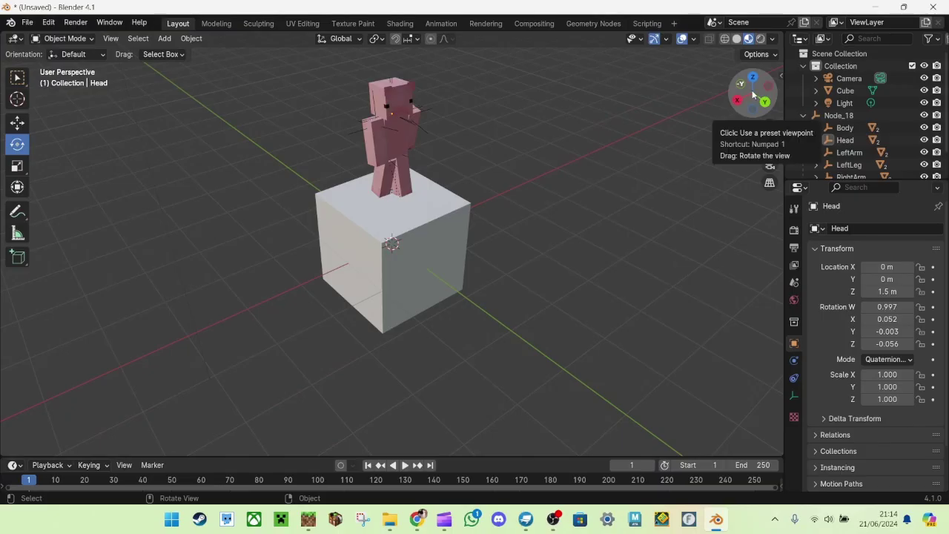
Step: Select the pig's Head and rotate it sideways and up-down to quaternion W 0.997, Z 0.078
left_click_drag(751, 90, 768, 94)
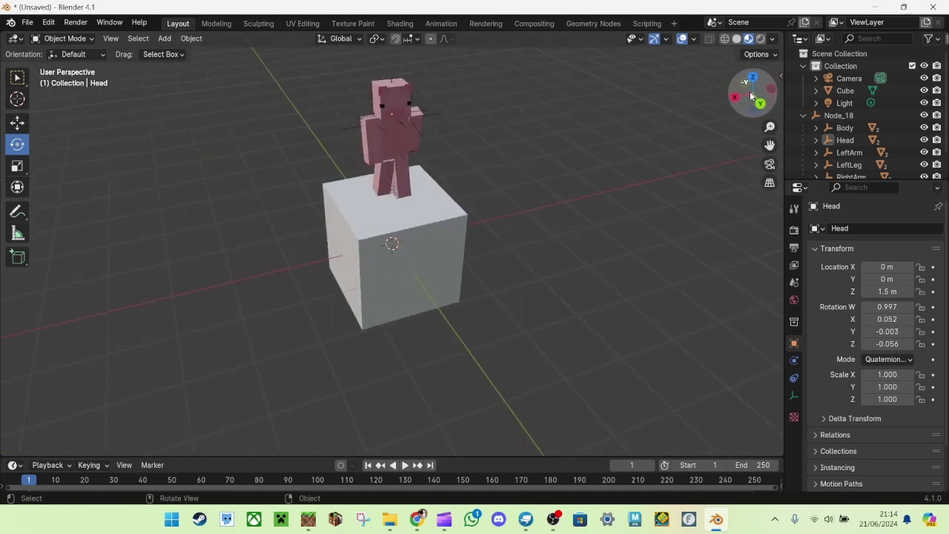
left_click(392, 102)
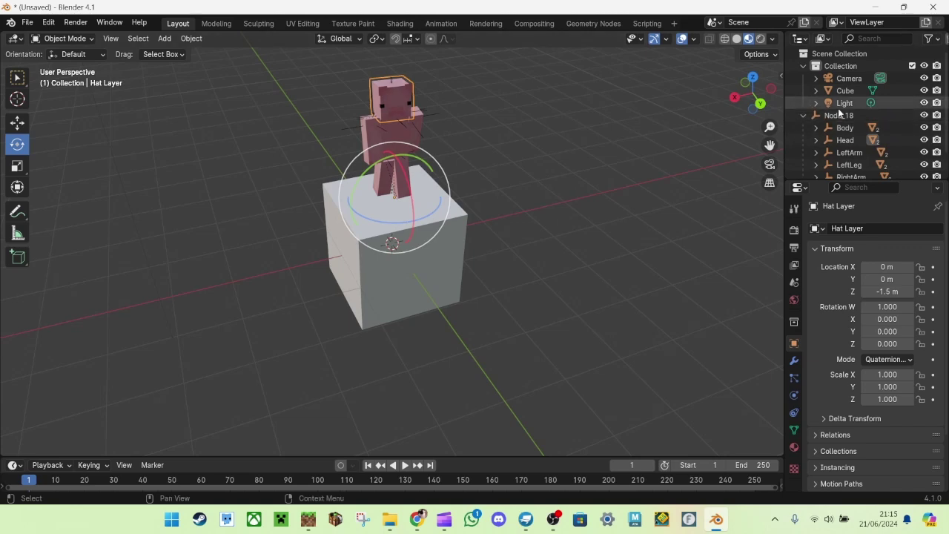
left_click(837, 145)
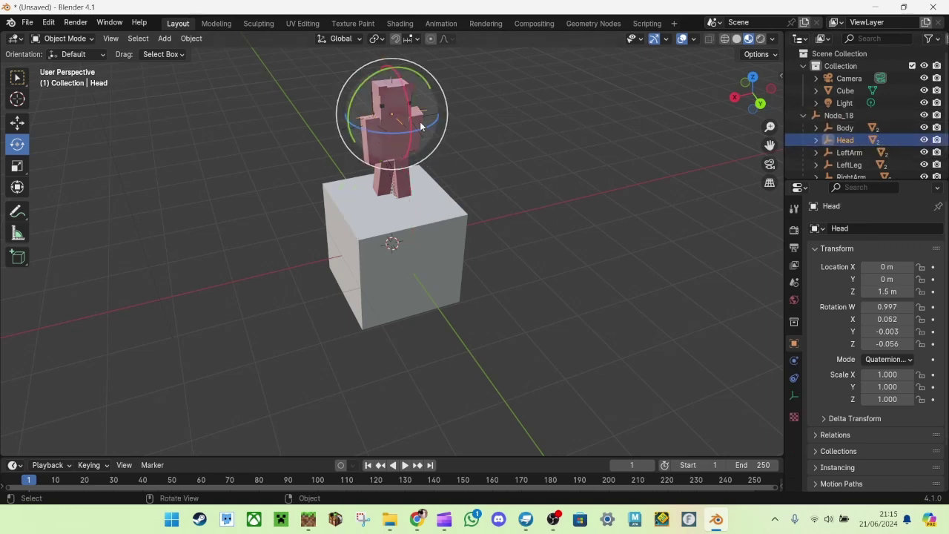
left_click_drag(382, 132, 356, 162)
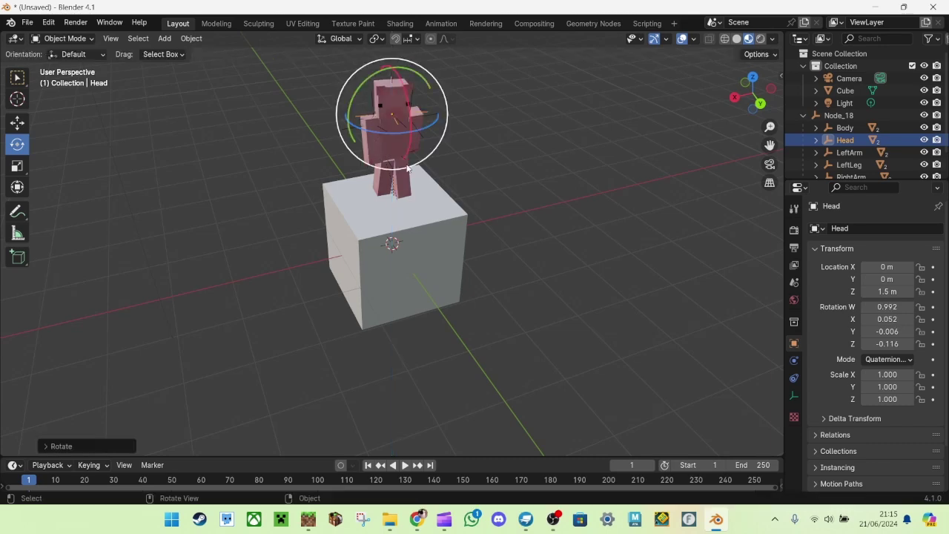
left_click(903, 154)
left_click(411, 123)
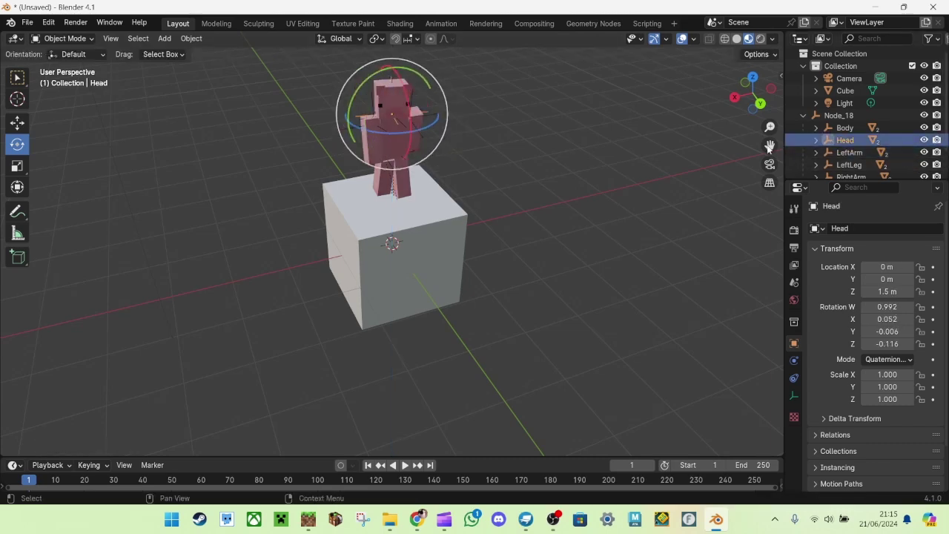
left_click_drag(412, 123, 476, 117)
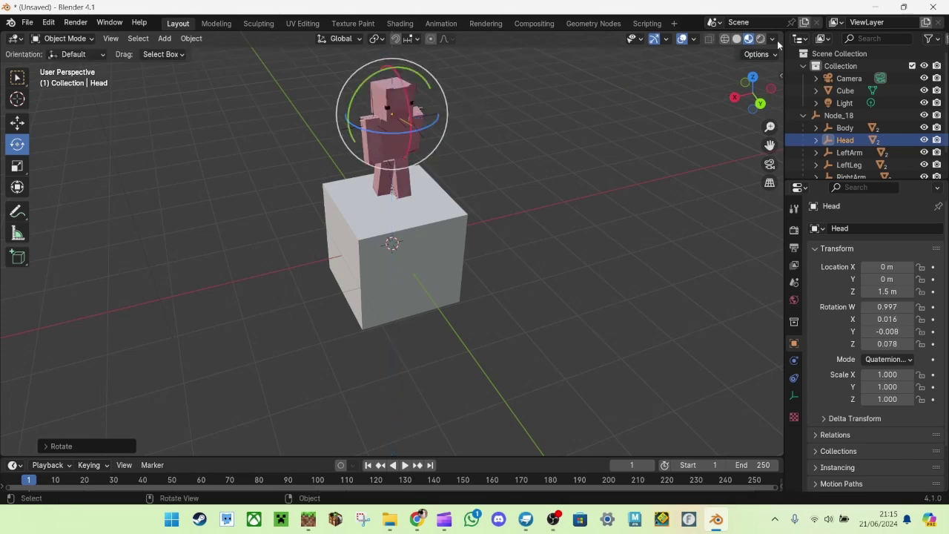
Step: In the Outliner, click through Node_18 and Body, then select the Head for trackball rotation
left_click(838, 116)
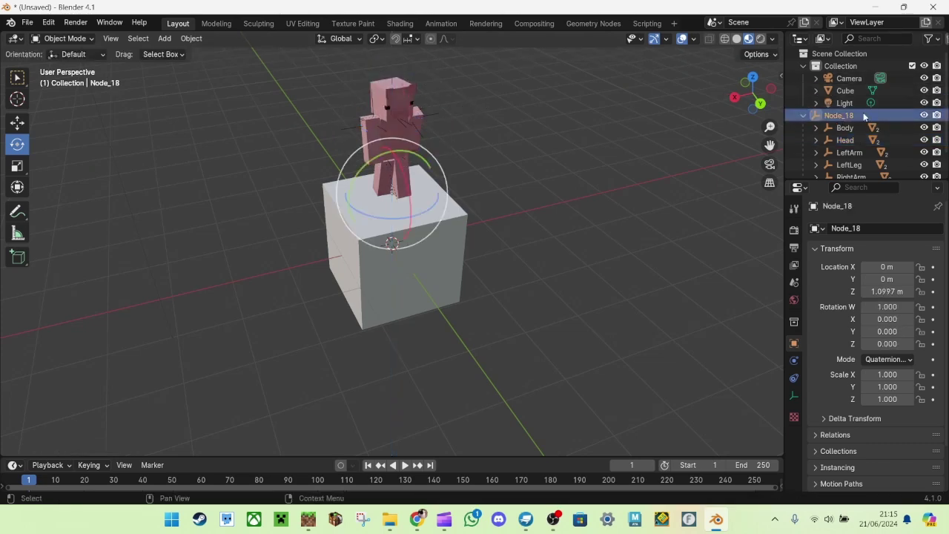
right_click(815, 116)
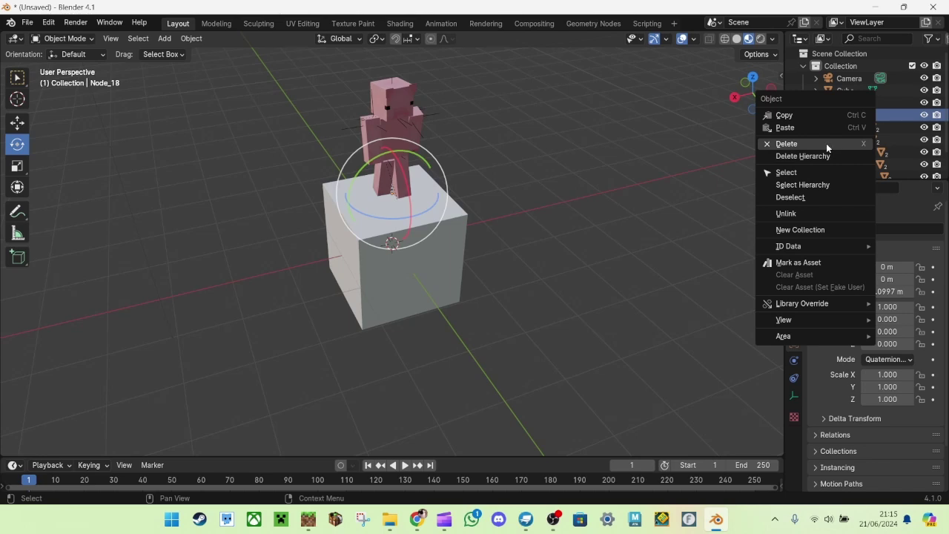
key("Escape")
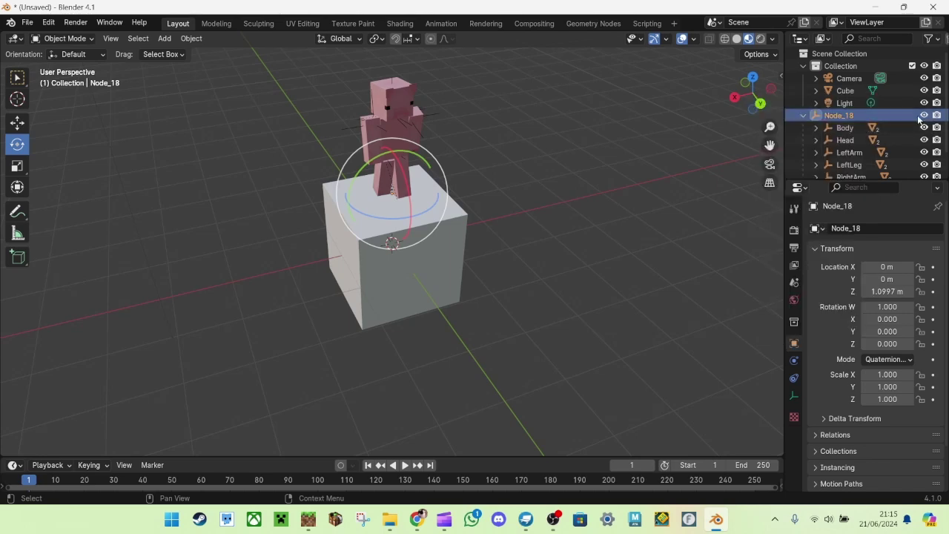
left_click(854, 129)
left_click(846, 140)
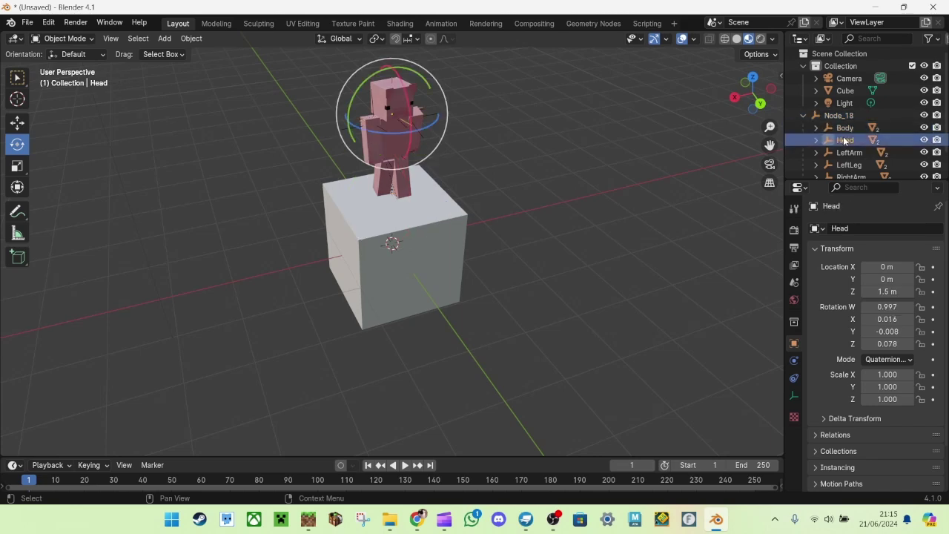